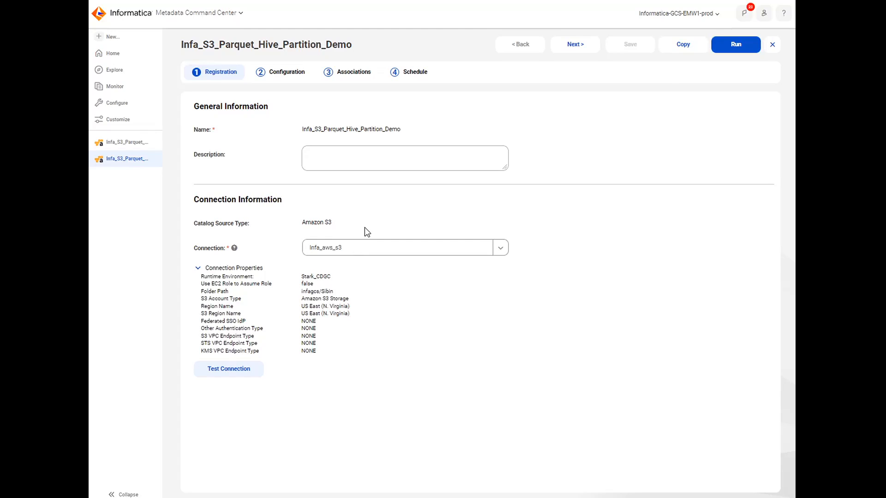
# Go to the catalog source's configuration stage and review the metadata filter's include/exclude choices, object type choices and folder path.
pyautogui.click(574, 46)
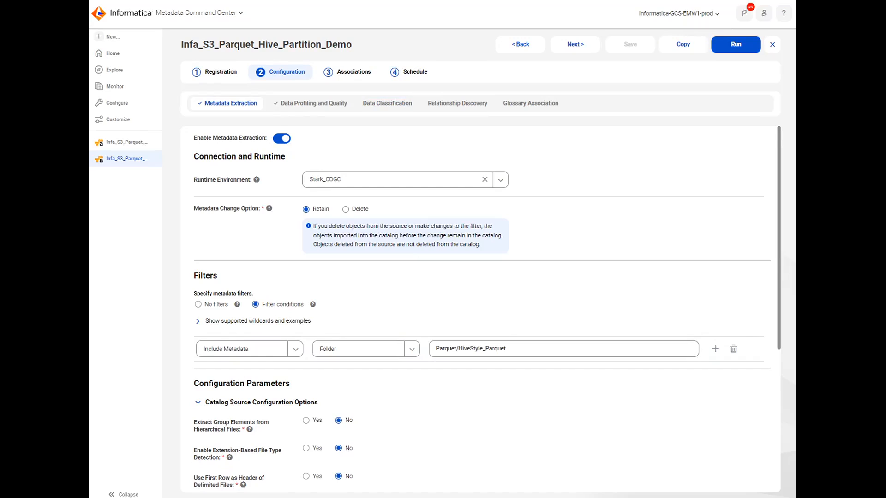
pyautogui.click(296, 350)
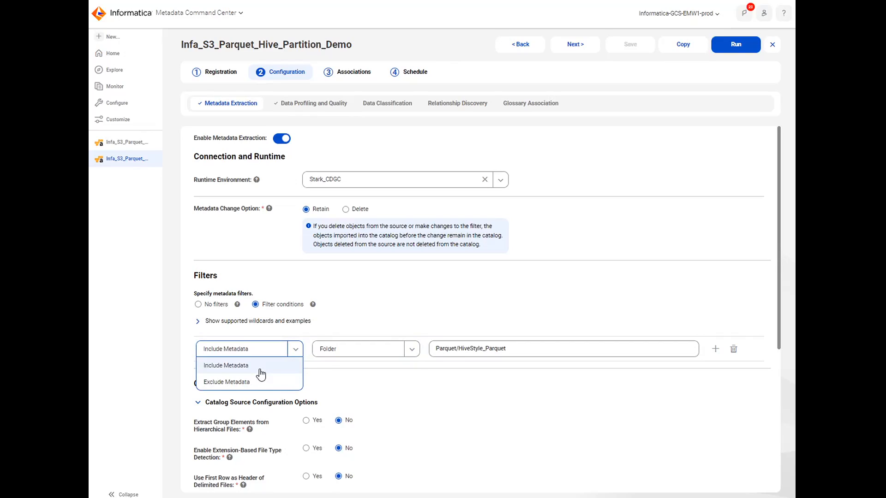
pyautogui.click(363, 350)
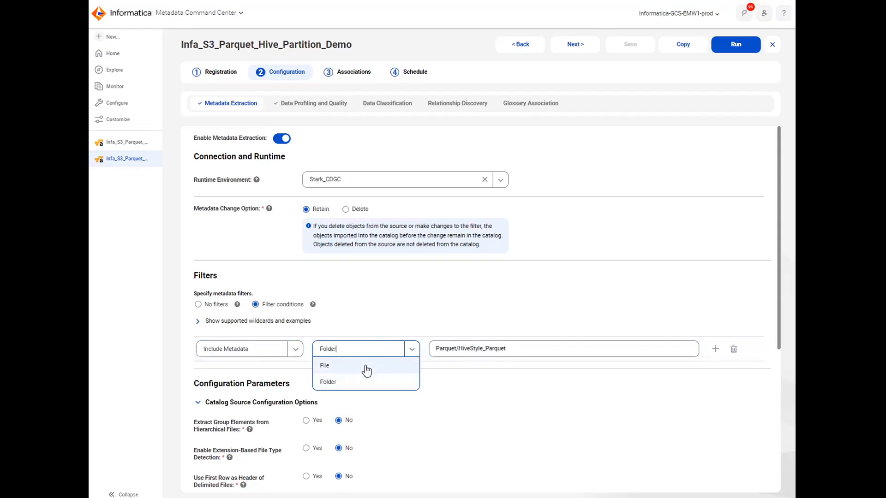
pyautogui.click(470, 350)
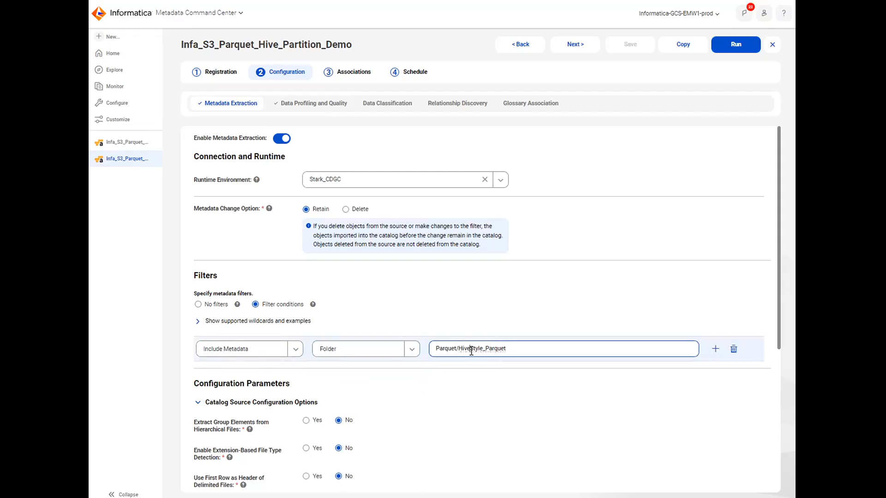
pyautogui.moveTo(508, 350); pyautogui.dragTo(443, 353)
pyautogui.click(443, 353)
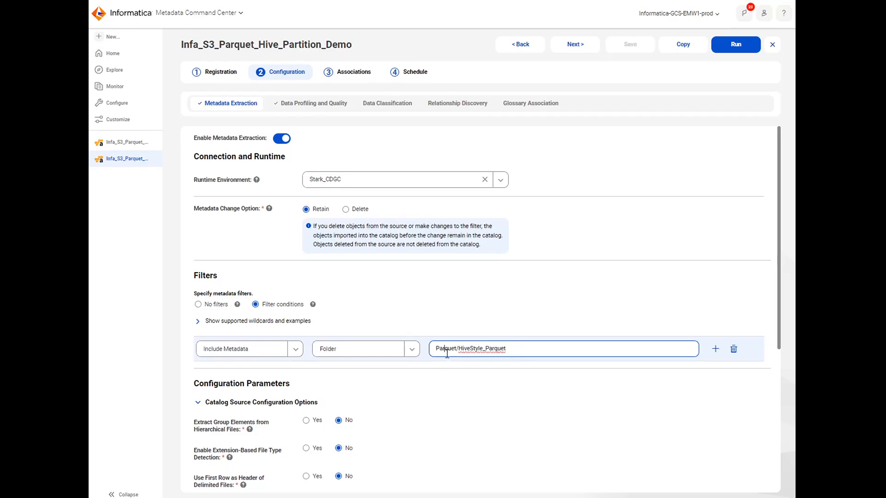
pyautogui.doubleClick(489, 351)
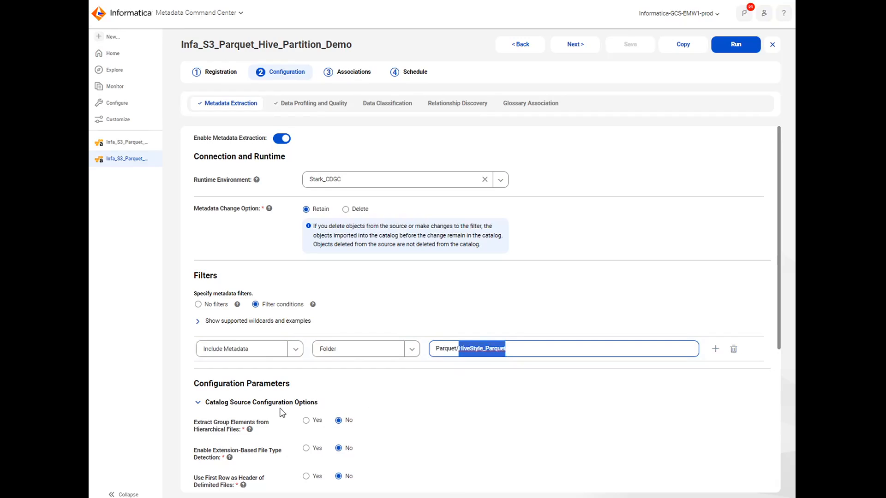
pyautogui.scroll(-4, 277, 402)
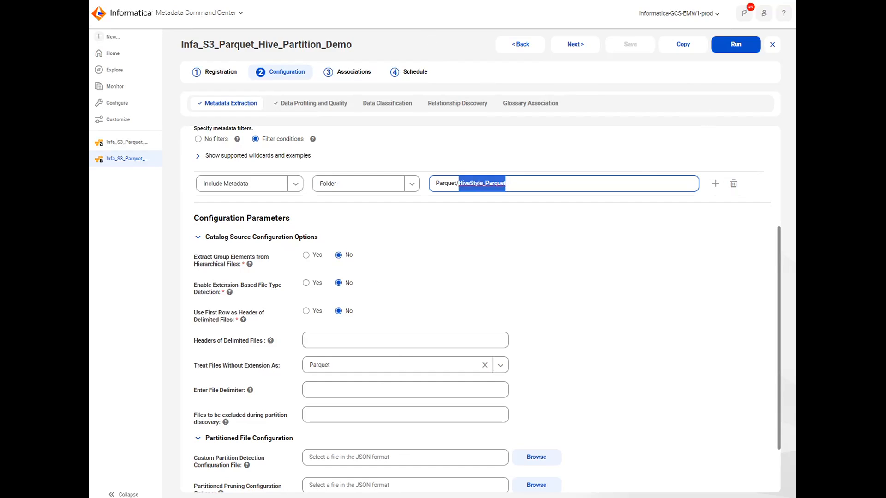
# Set the file type used for files without an extension to Avro.
pyautogui.click(351, 1)
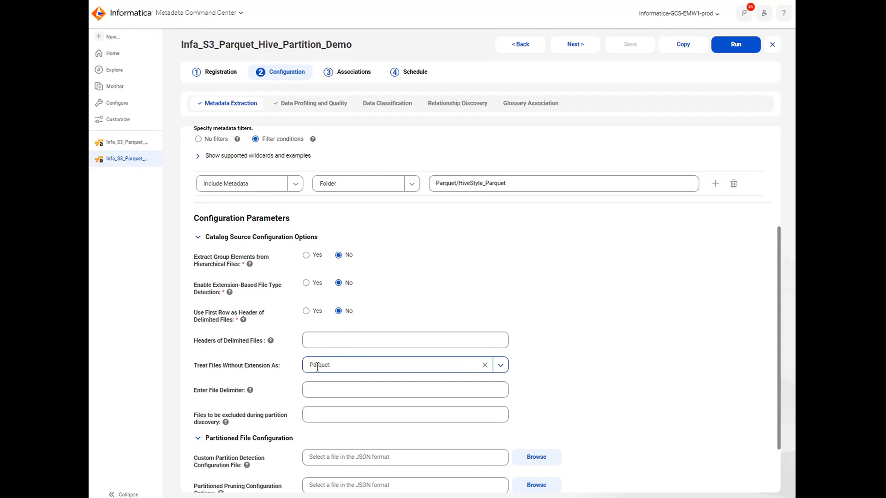
pyautogui.click(362, 366)
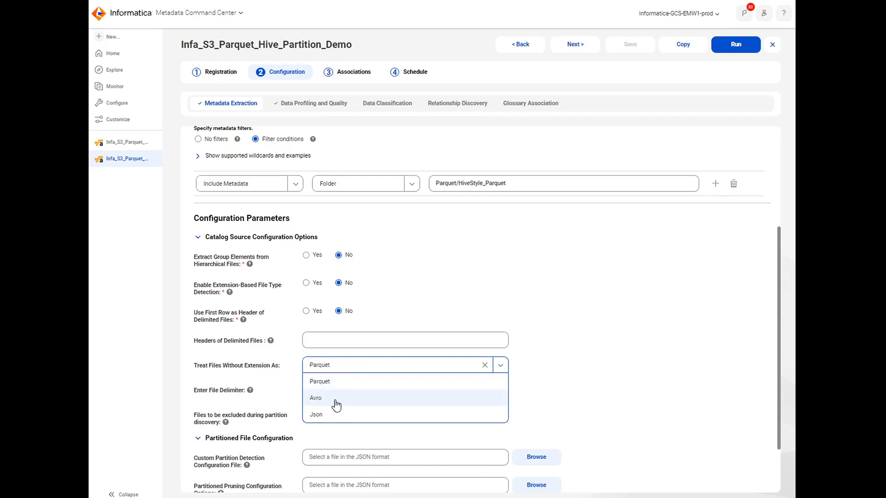
pyautogui.click(586, 373)
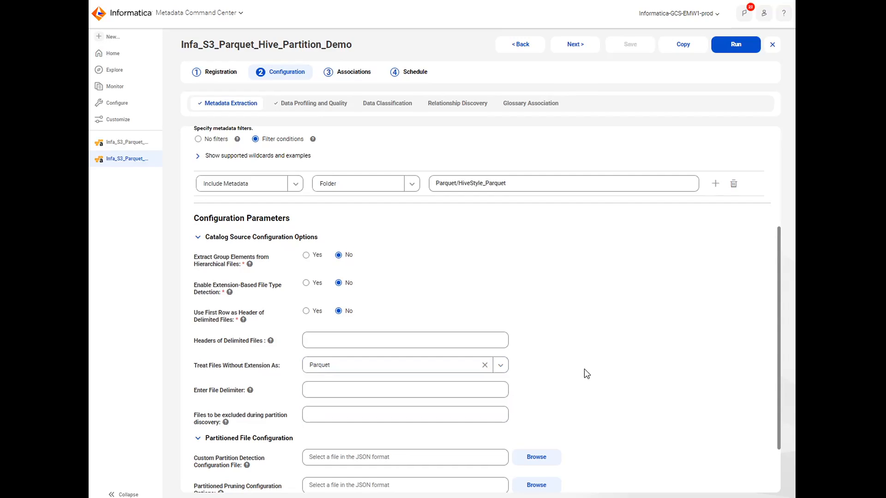
pyautogui.click(460, 362)
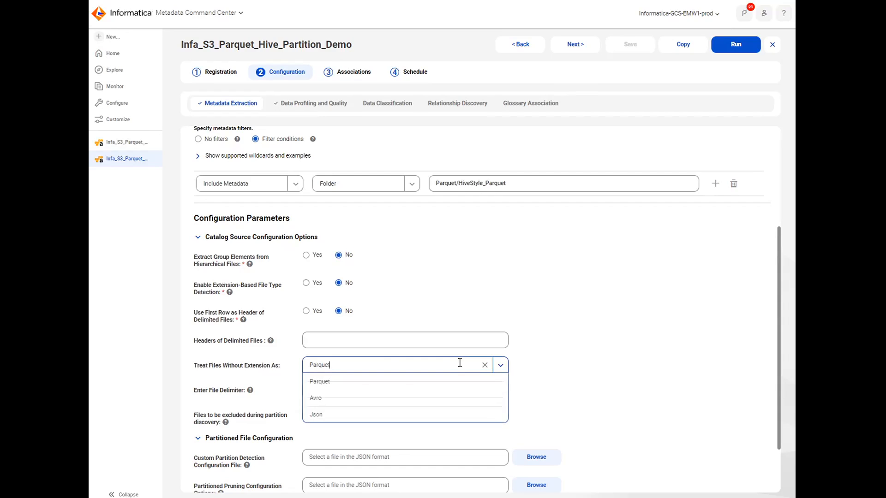
pyautogui.click(359, 399)
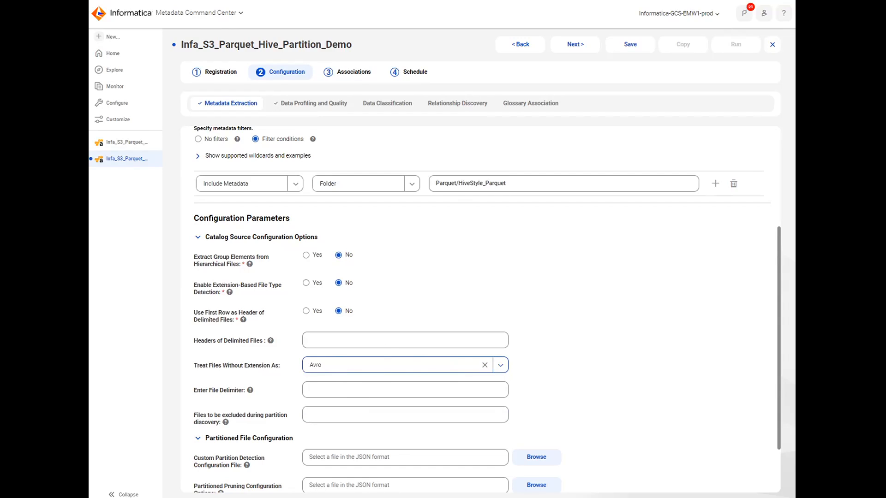
# Examine the partitioned file configuration, and the filters, sampling type and staging connection in the data profiling settings.
pyautogui.moveTo(250, 395)
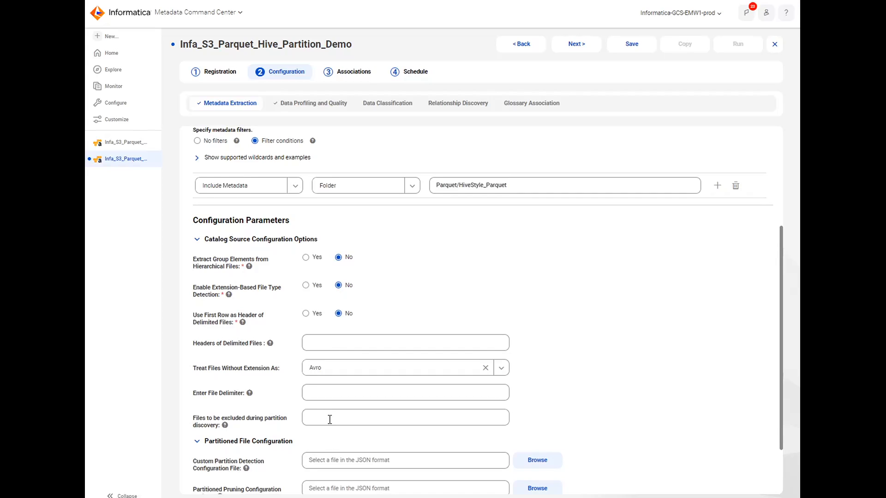
pyautogui.scroll(-3, 265, 442)
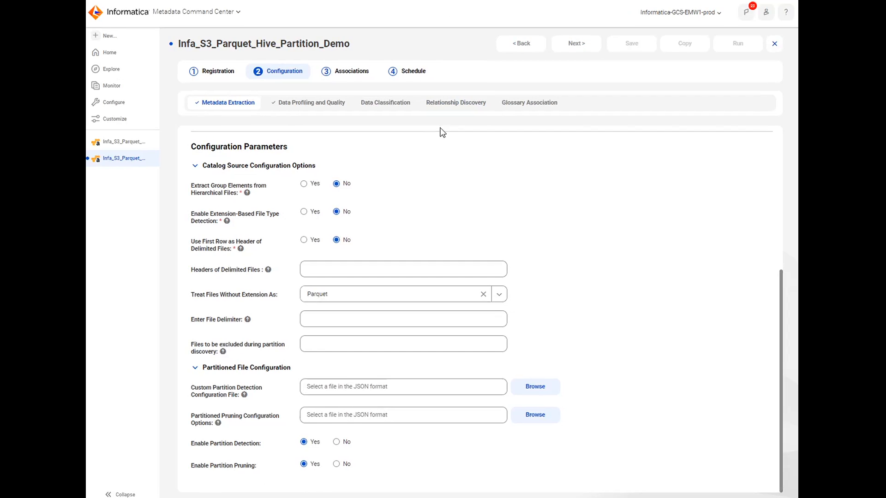
pyautogui.click(311, 105)
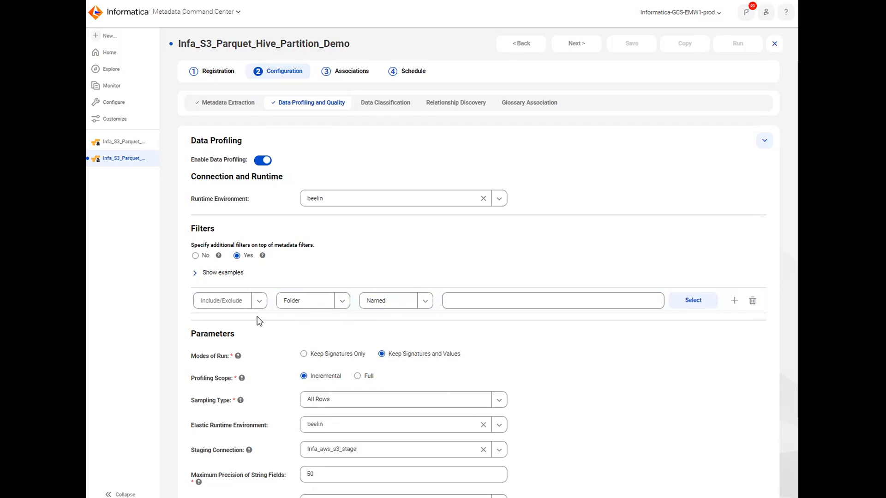
pyautogui.click(259, 301)
pyautogui.click(260, 308)
pyautogui.scroll(-1, 239, 402)
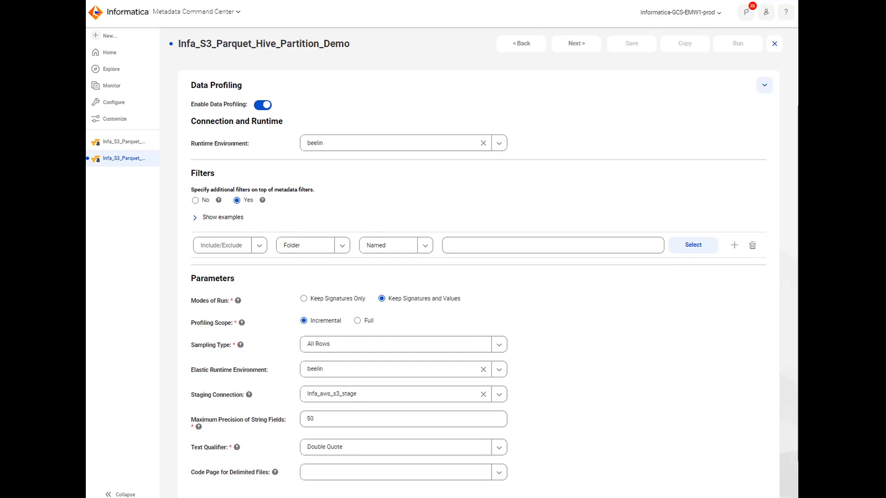
pyautogui.scroll(-1, 420, 151)
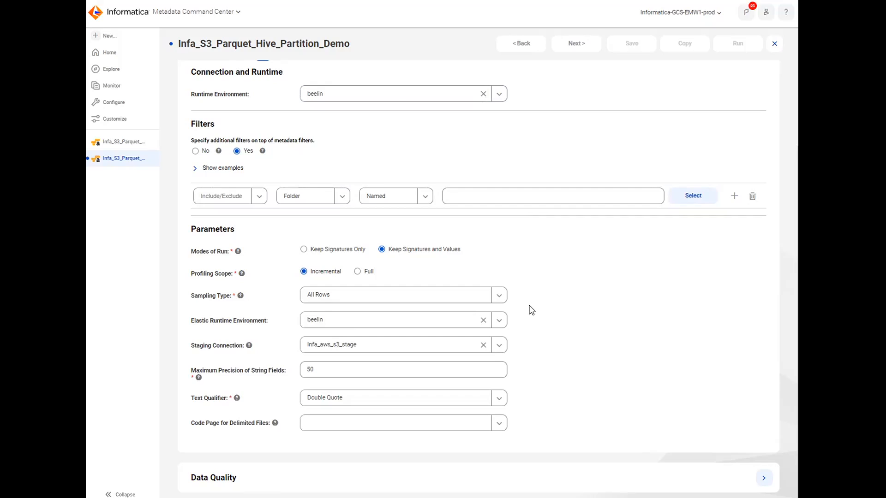
pyautogui.click(376, 298)
pyautogui.click(331, 351)
# Switch to Data Governance and Catalog and examine the adsIsDeleted field's inferred data types, system attributes and value frequency.
pyautogui.click(116, 147)
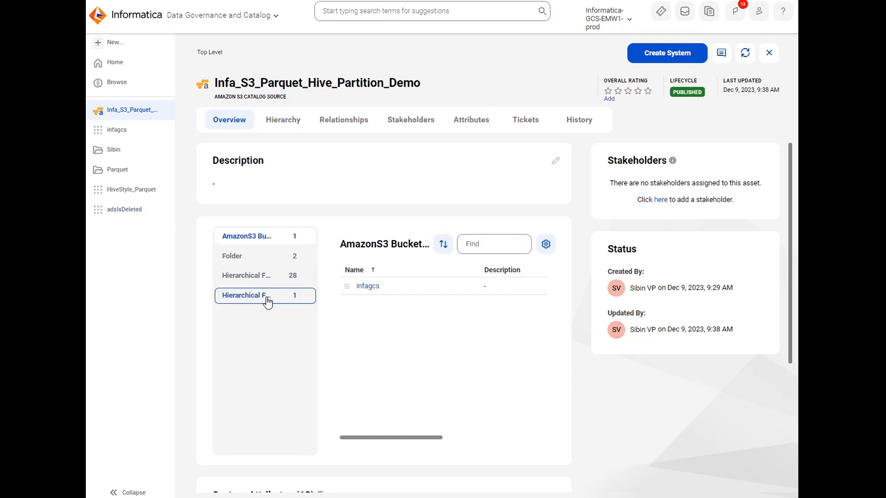
pyautogui.click(122, 211)
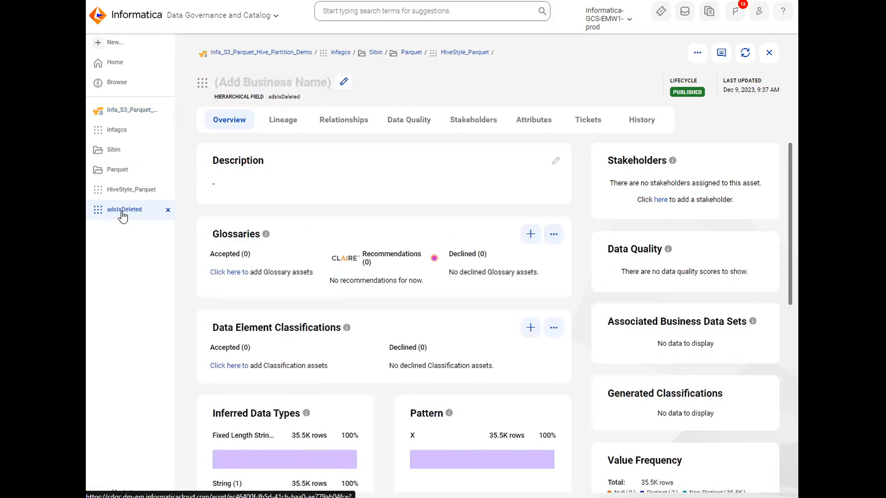
pyautogui.scroll(-4, 433, 229)
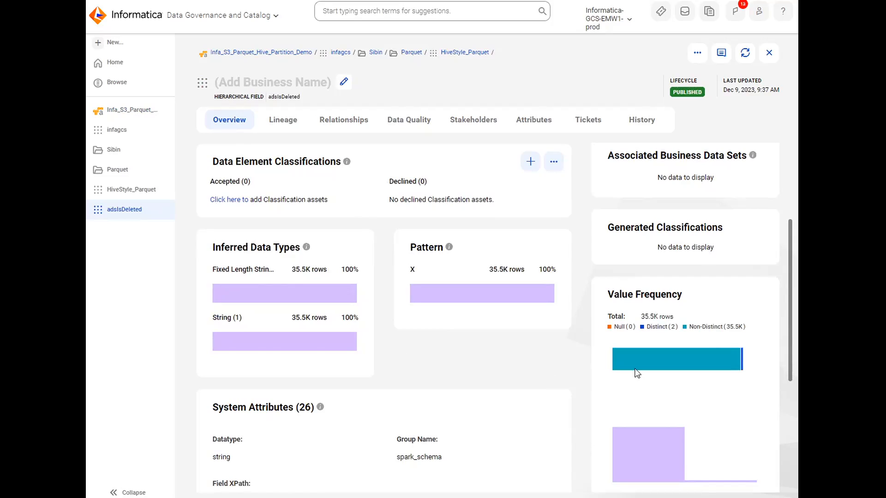
pyautogui.scroll(-3, 726, 403)
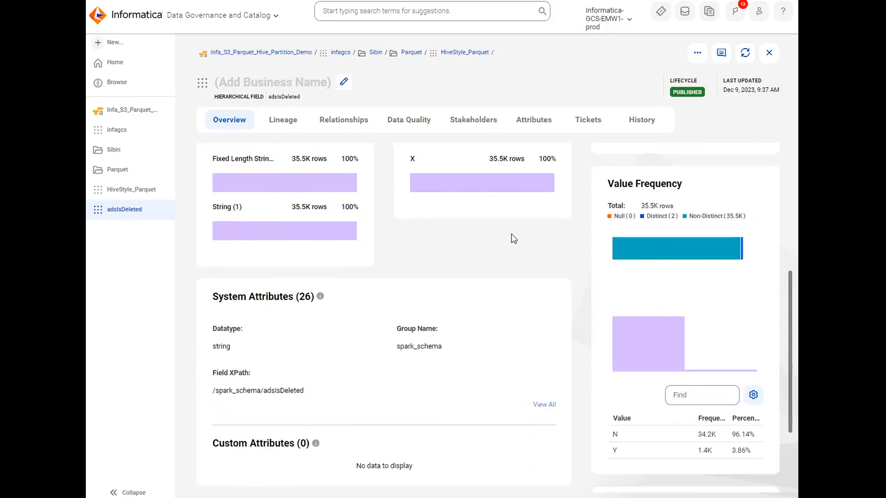
pyautogui.scroll(1, 474, 222)
pyautogui.scroll(-4, 557, 299)
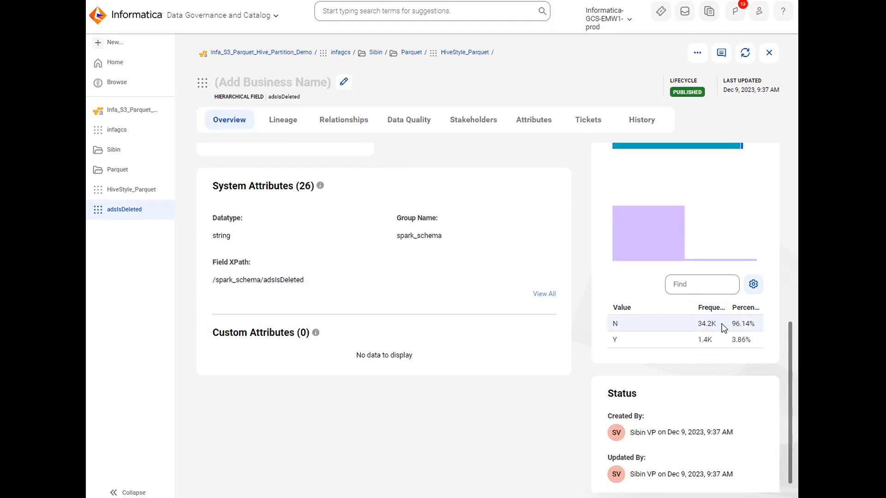
pyautogui.moveTo(705, 341)
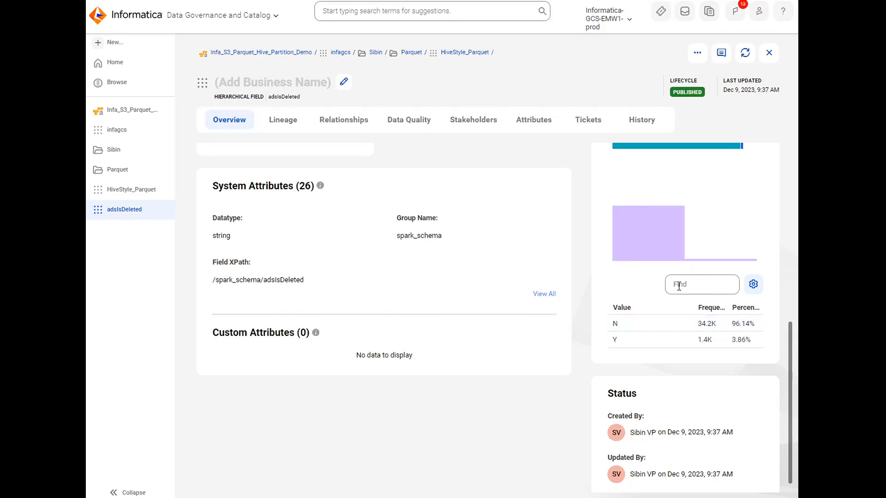
pyautogui.scroll(1, 482, 415)
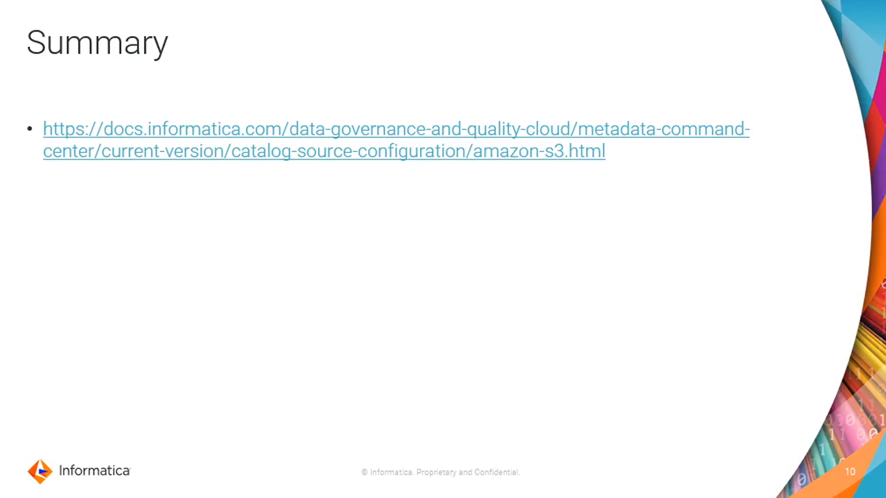
pyautogui.press('Right')
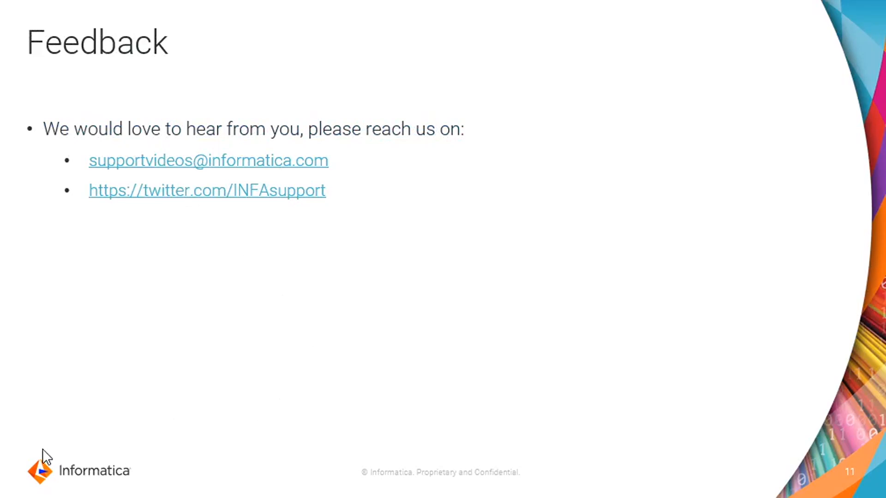
pyautogui.press('Right')
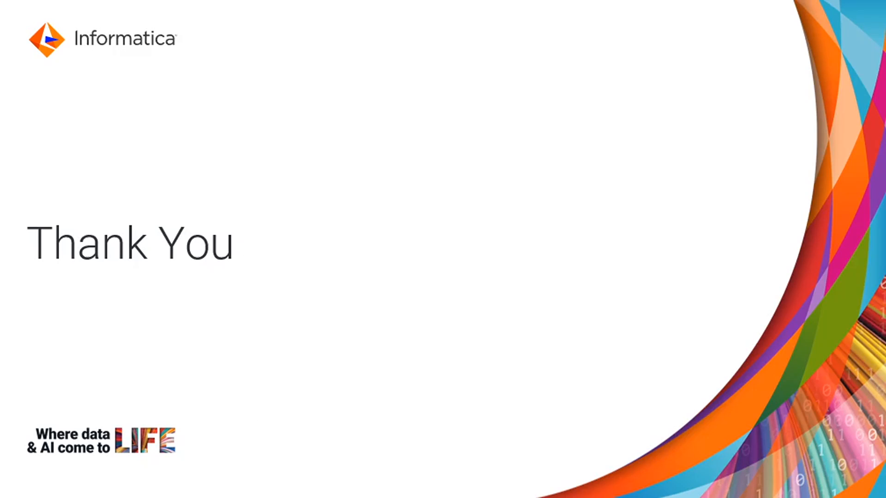